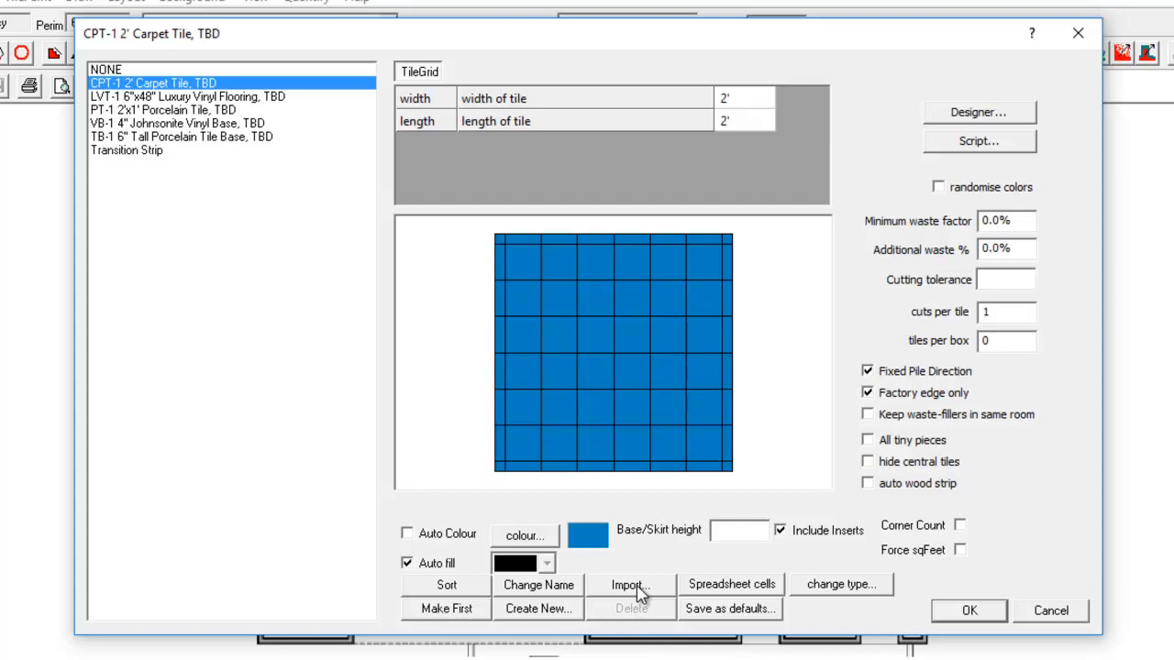
Step: Import the materials from the Montgomery Retirement Residence project file and review the extended material list
left_click(638, 588)
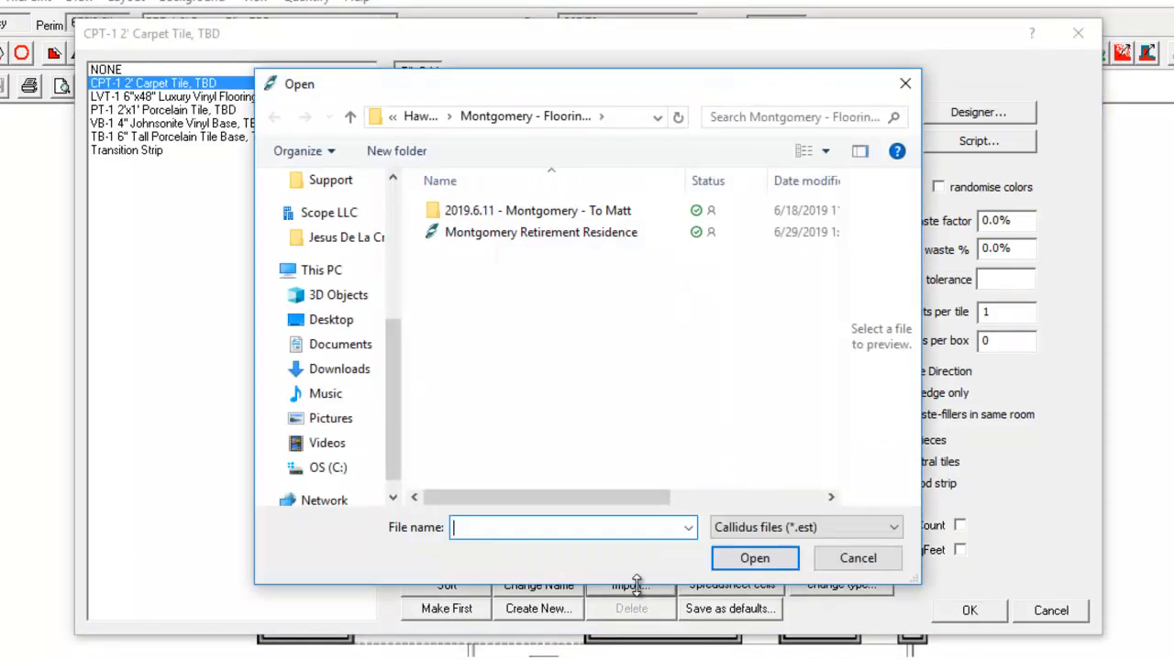
double_click(561, 234)
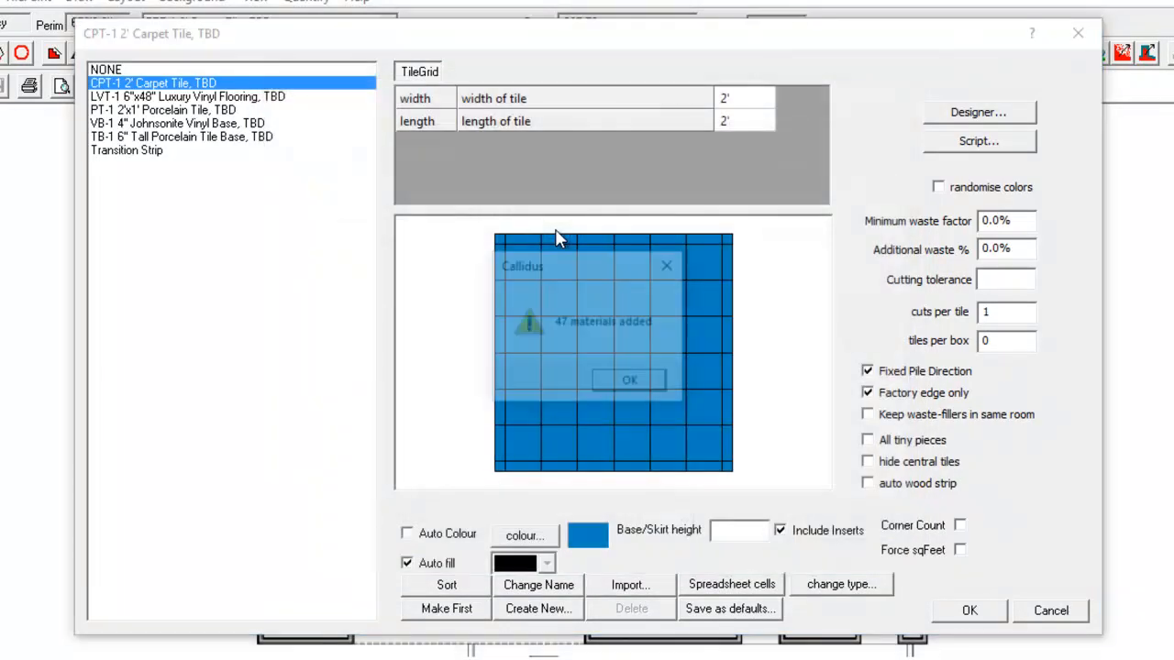
left_click(631, 384)
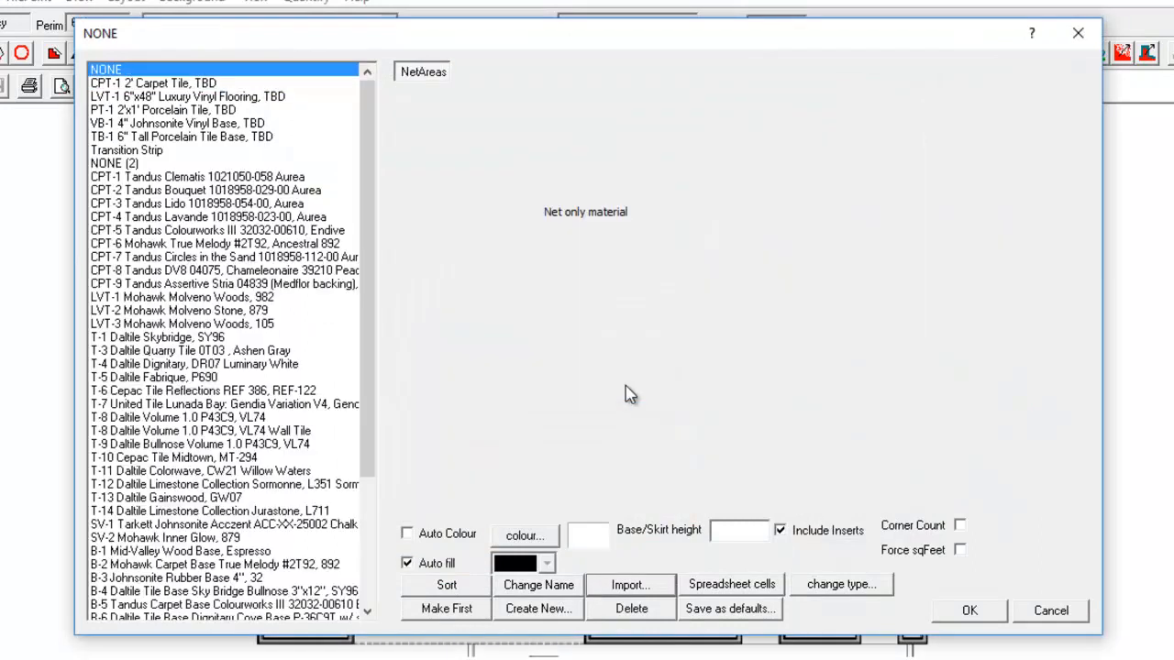
scroll(133, 302, "down", 4)
scroll(132, 303, "down", 1)
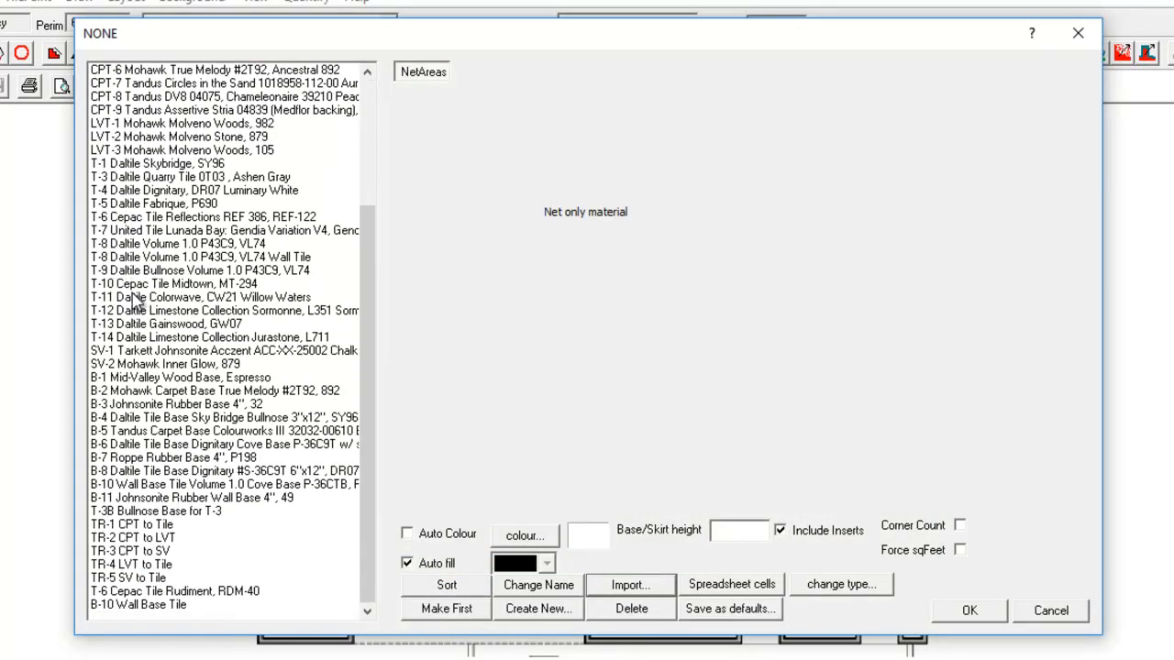
Step: Create a new roll-goods material named "CP-1 Roll Good Example"
left_click(539, 612)
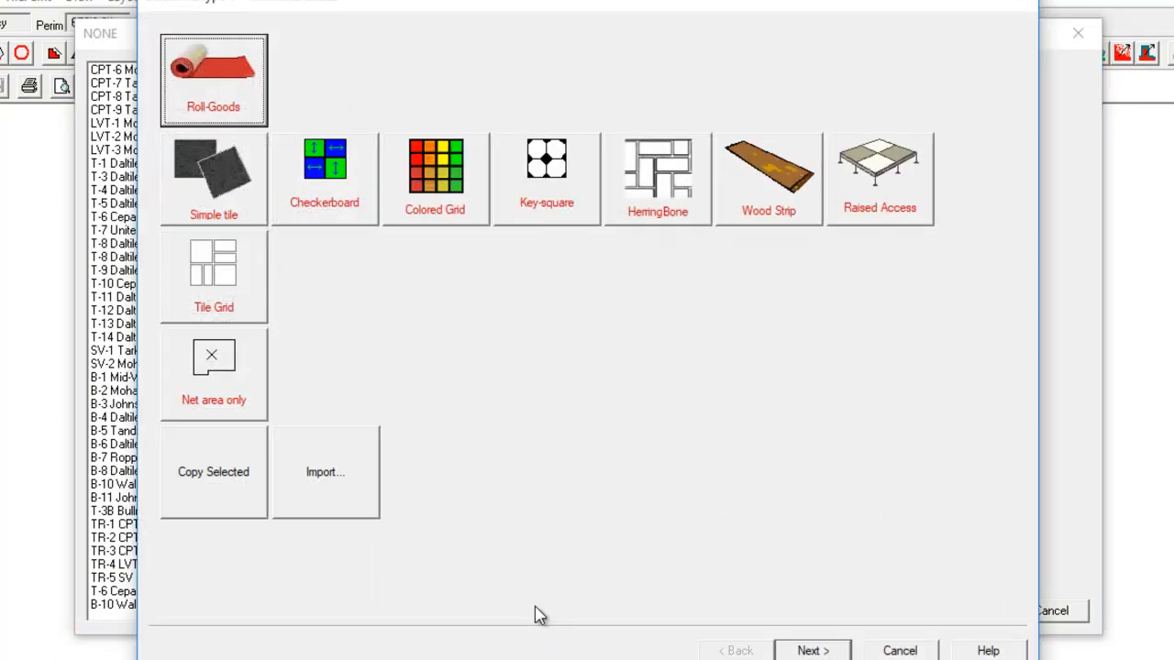
double_click(206, 119)
type("CP")
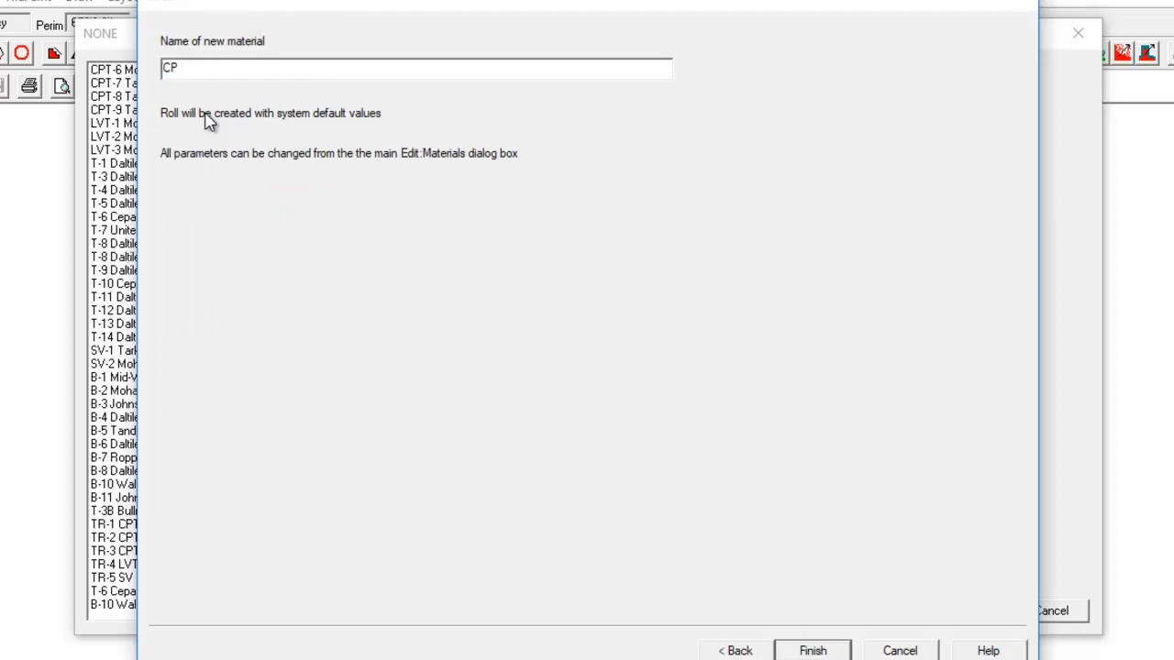
type("-1 Roll Good Example")
key("Return")
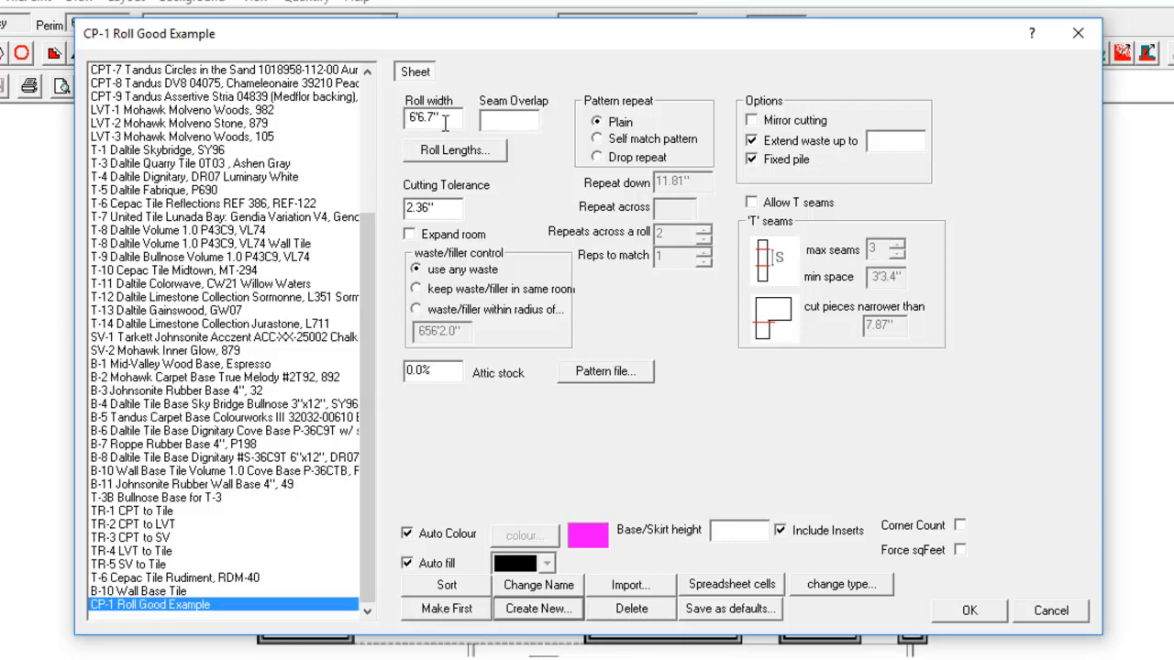
Step: Set the roll good's width to 12', its seam overlap to 1" and its cutting tolerance to 3"
left_click_drag(447, 118, 407, 117)
type("12'")
left_click_drag(425, 118, 413, 118)
left_click(425, 117)
key("BackSpace")
key("BackSpace")
key("BackSpace")
type("12")
left_click(504, 120)
type("1\"")
left_click_drag(449, 211, 316, 215)
type("3'")
Step: Turn off automatic colouring for the roll good and assign it the muted teal basic colour
left_click(407, 535)
left_click(529, 540)
left_click(485, 337)
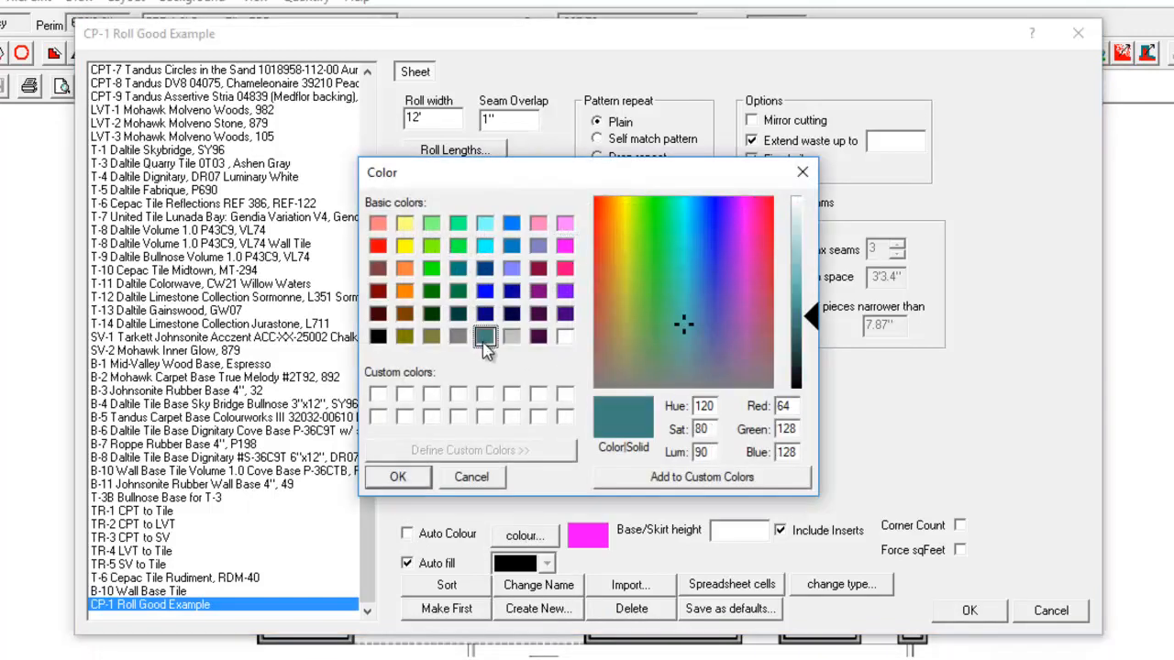
left_click(397, 478)
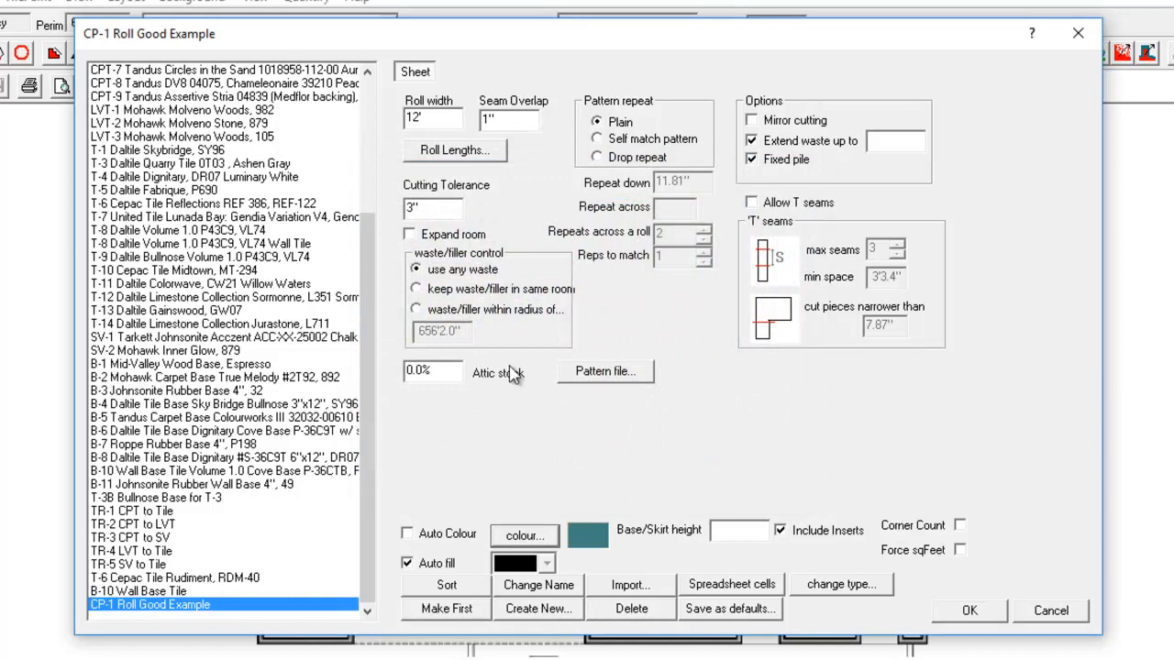
Step: Give the roll good a self match pattern that repeats every 12" down and 12" across
left_click(598, 140)
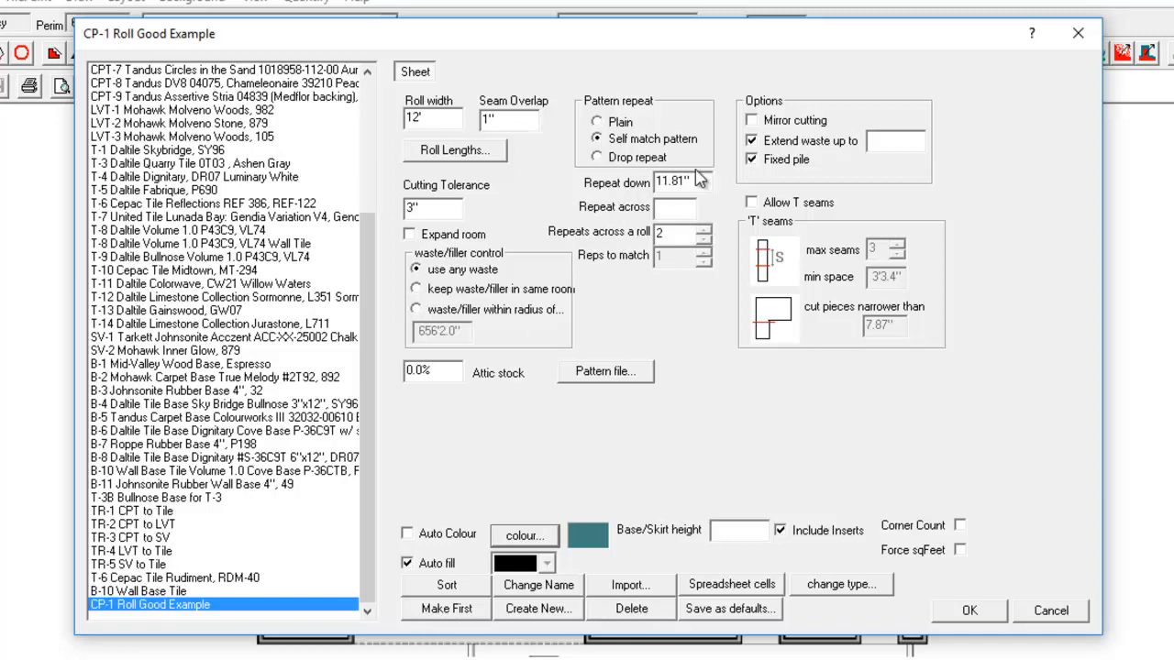
left_click_drag(686, 181, 655, 182)
type("12\"")
left_click(664, 207)
type("12\"")
left_click(688, 182)
Step: Start a new simple tile material with longer and shorter dimensions of 2' each
left_click(561, 611)
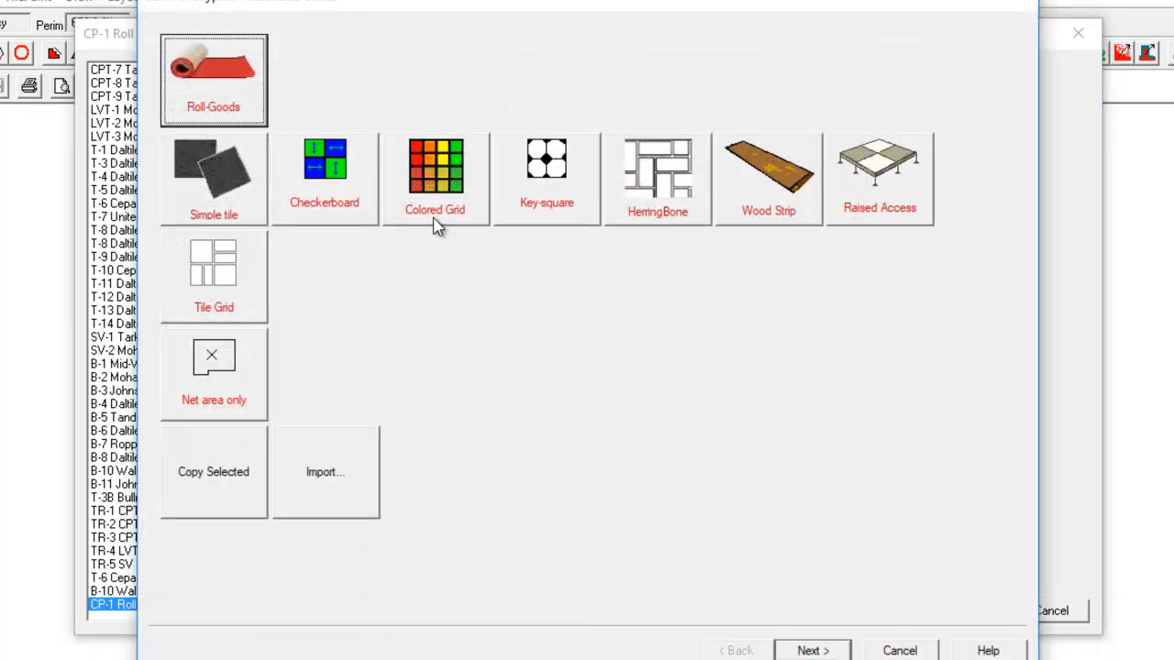
left_click(216, 177)
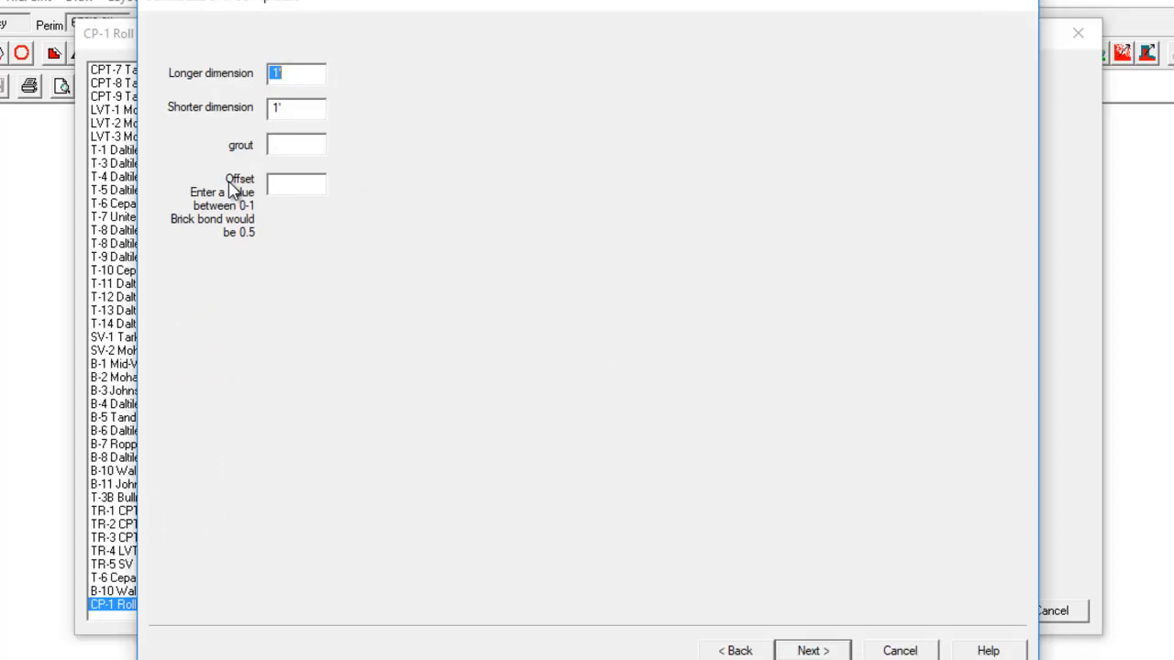
type("2'")
key("Tab")
type("2")
Step: Try offset values of .5 and 10 for the new tile and clear the offset again
left_click(277, 186)
type(".5")
key("BackSpace")
key("BackSpace")
type("10")
key("BackSpace")
key("BackSpace")
Step: Finish creating the tile material under its default name and replace its automatic colour with light periwinkle blue
left_click(813, 650)
left_click(813, 650)
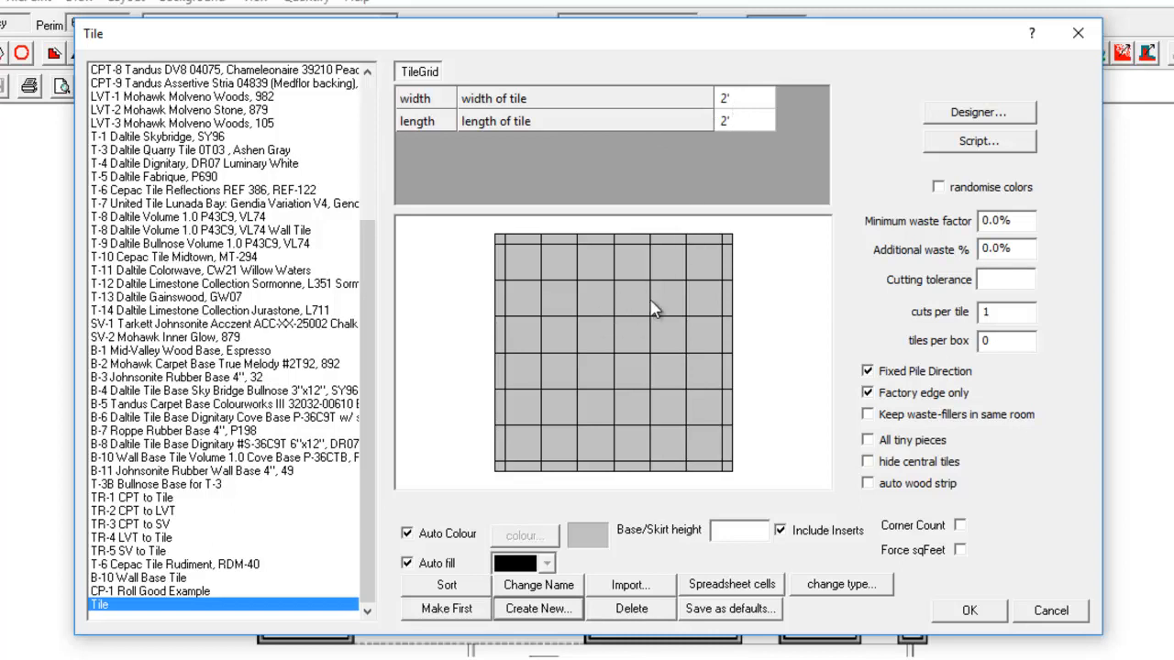
left_click(408, 534)
left_click(513, 541)
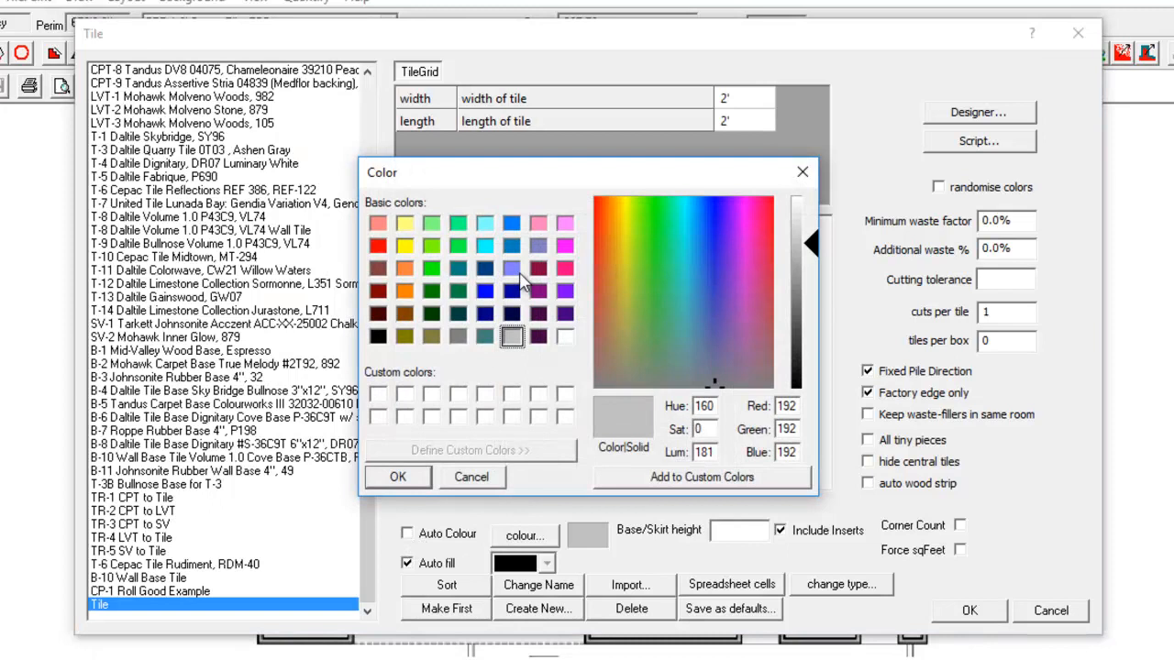
left_click(514, 270)
left_click(397, 477)
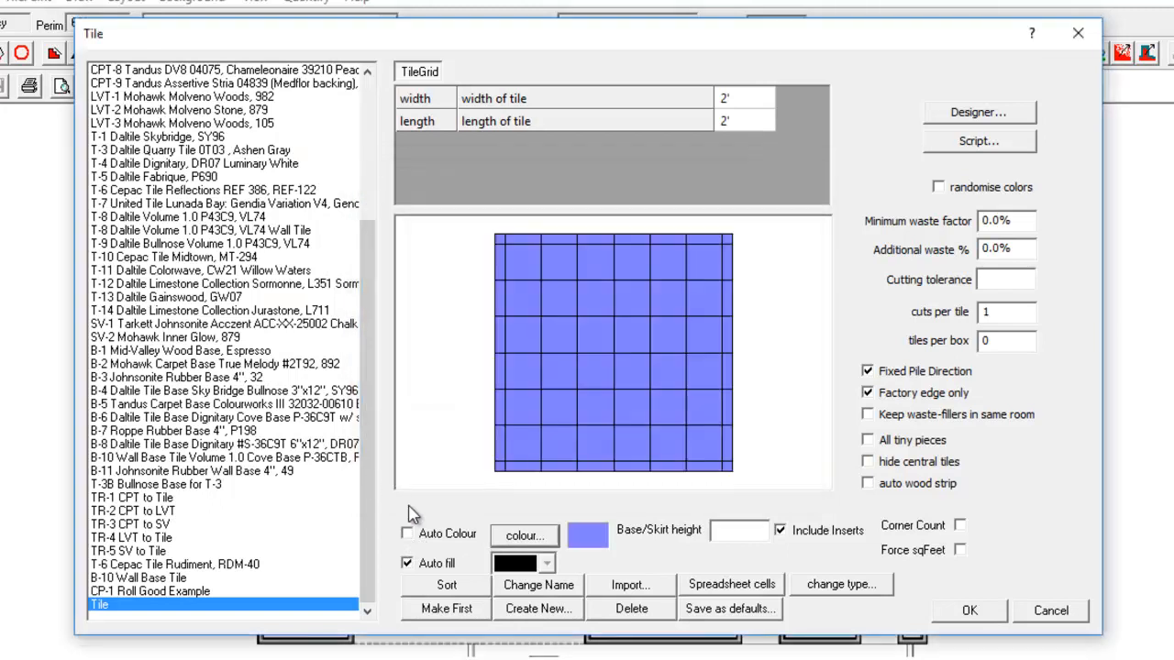
Step: Rename the new tile material as "CPT-1 Example"
left_click(538, 585)
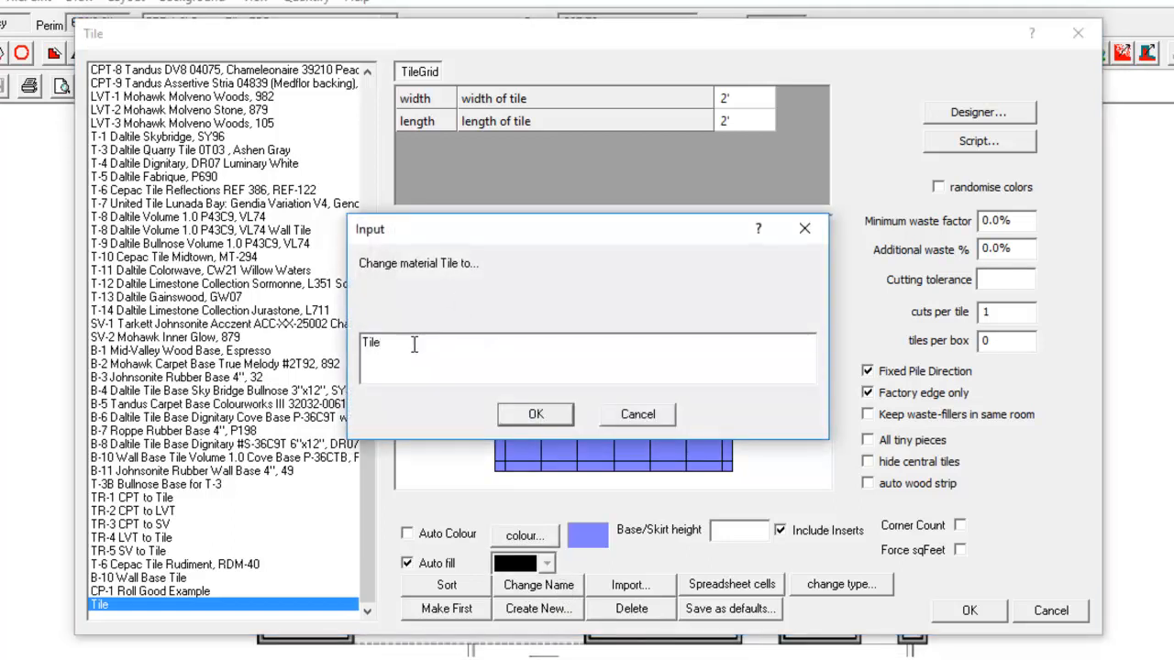
left_click_drag(406, 344, 360, 345)
type("CPT-1 Example")
left_click(516, 412)
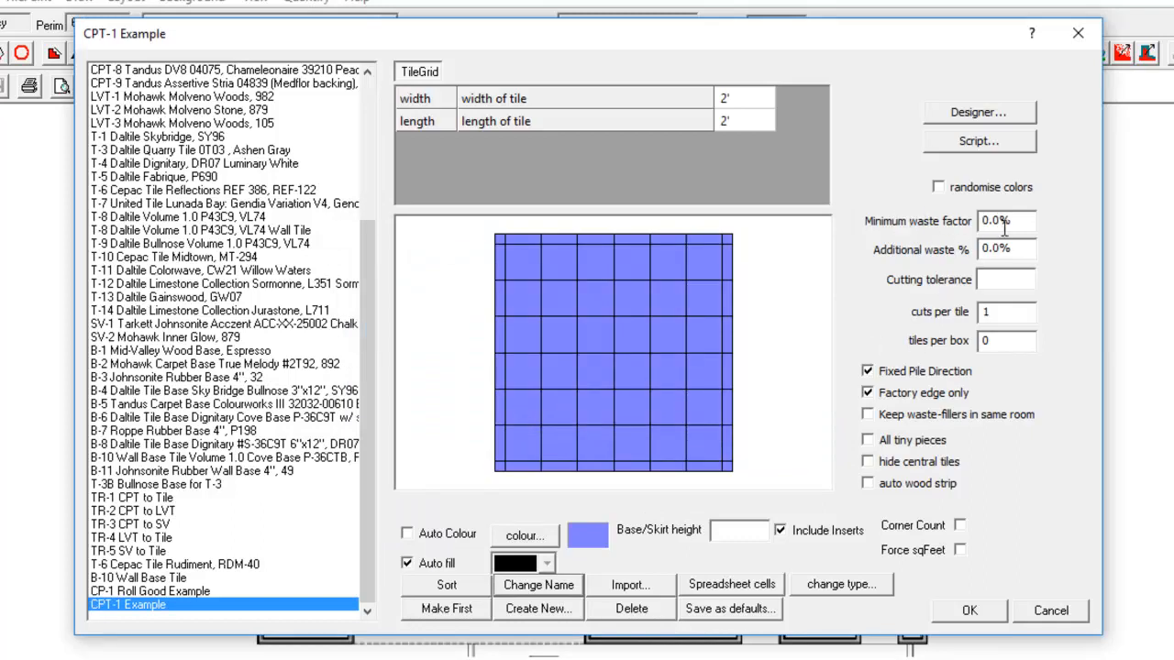
Step: Set the minimum waste factor of CPT-1 Example to 5%
left_click_drag(1012, 222, 970, 226)
type("5")
double_click(996, 312)
Step: Create a simple tile material named "LVT-1 Example", 59" by 9", with an offset of 10 for random staggering
left_click(518, 610)
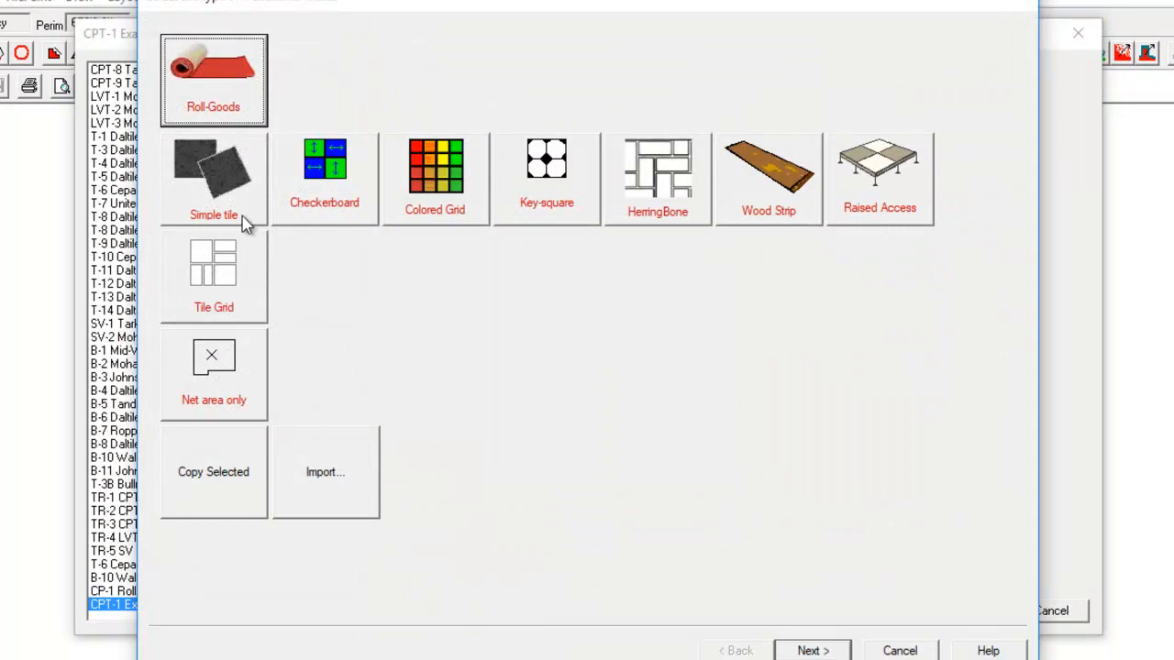
left_click(239, 216)
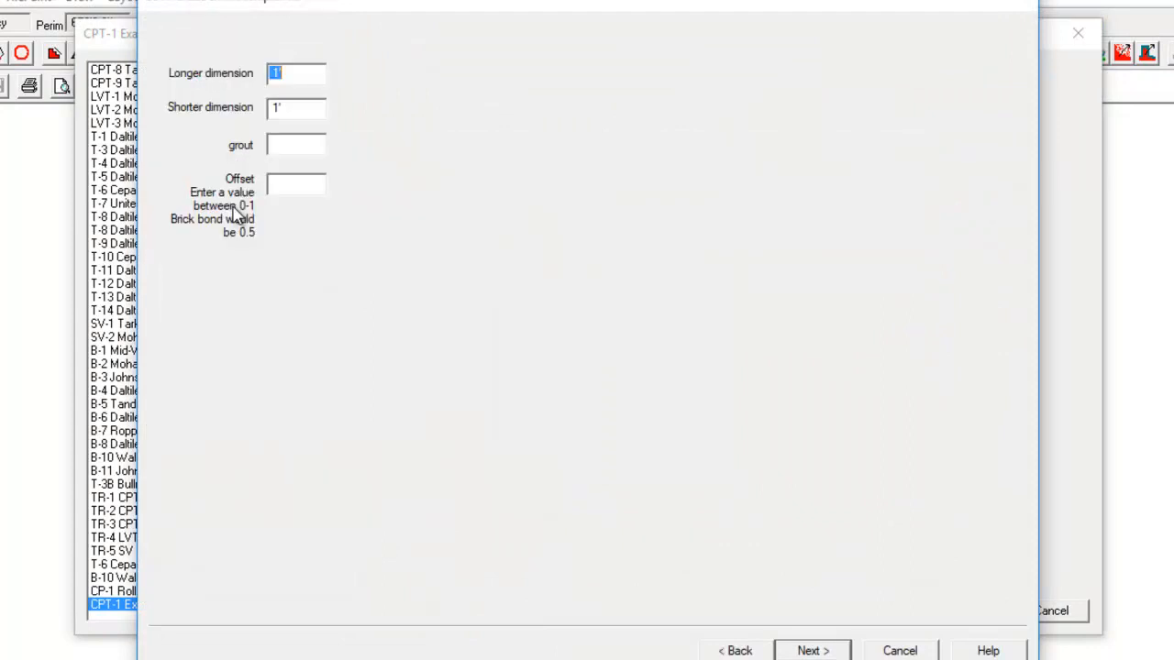
type("59")
key("Tab")
type("9")
type("10")
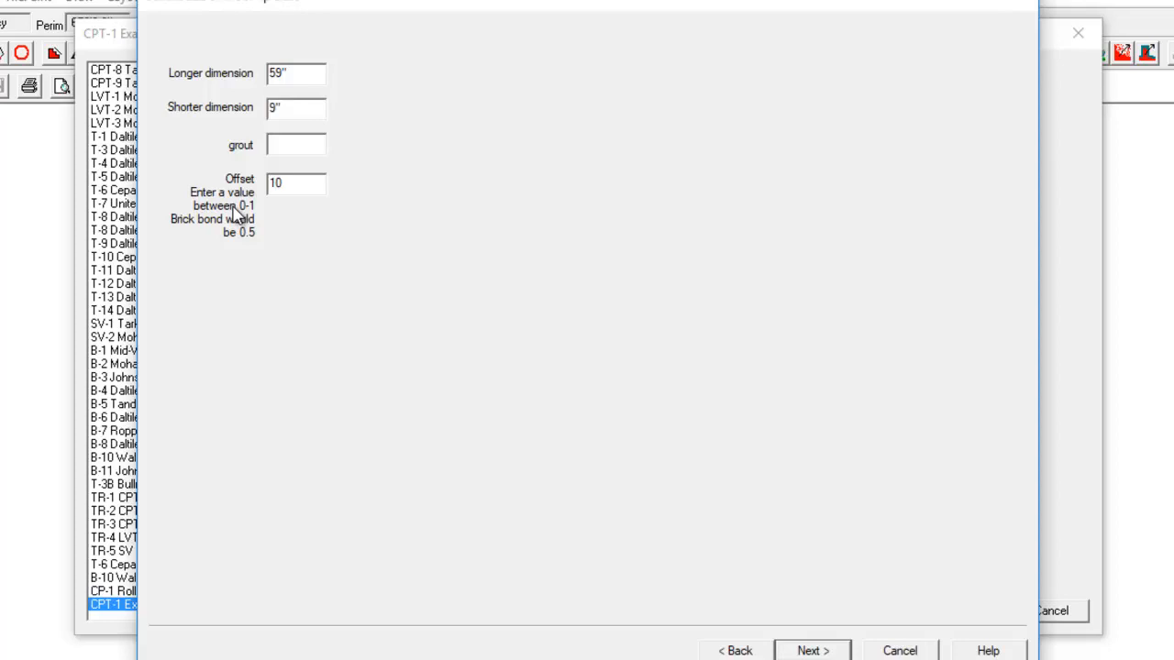
left_click(847, 651)
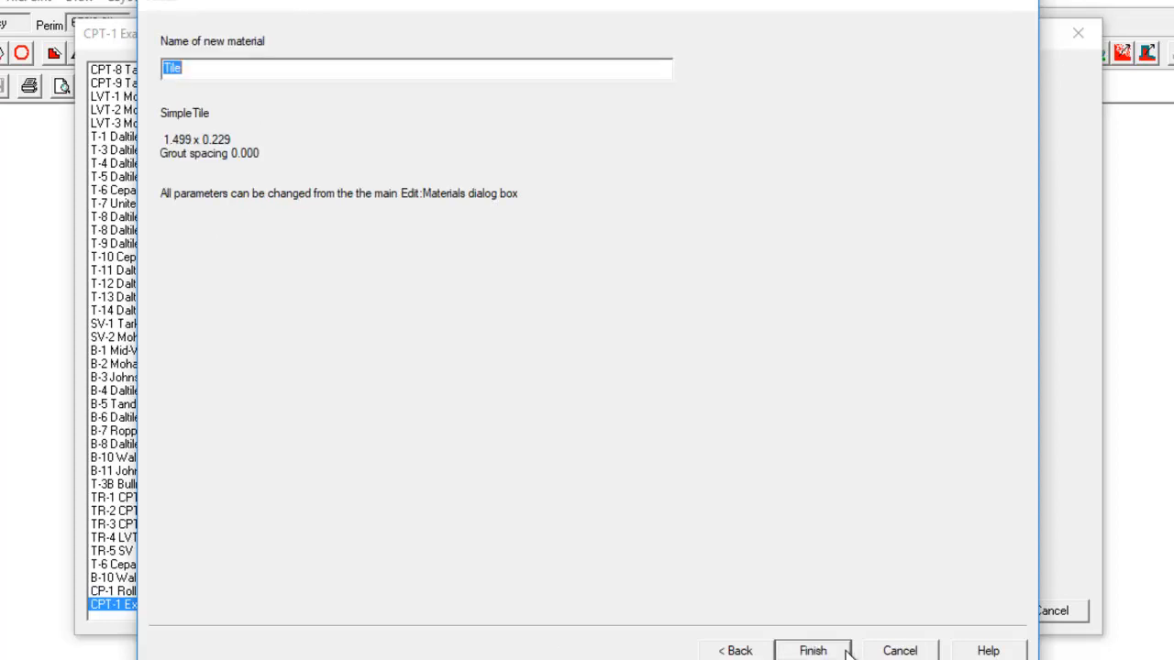
type("LVT-1 Example")
left_click(843, 650)
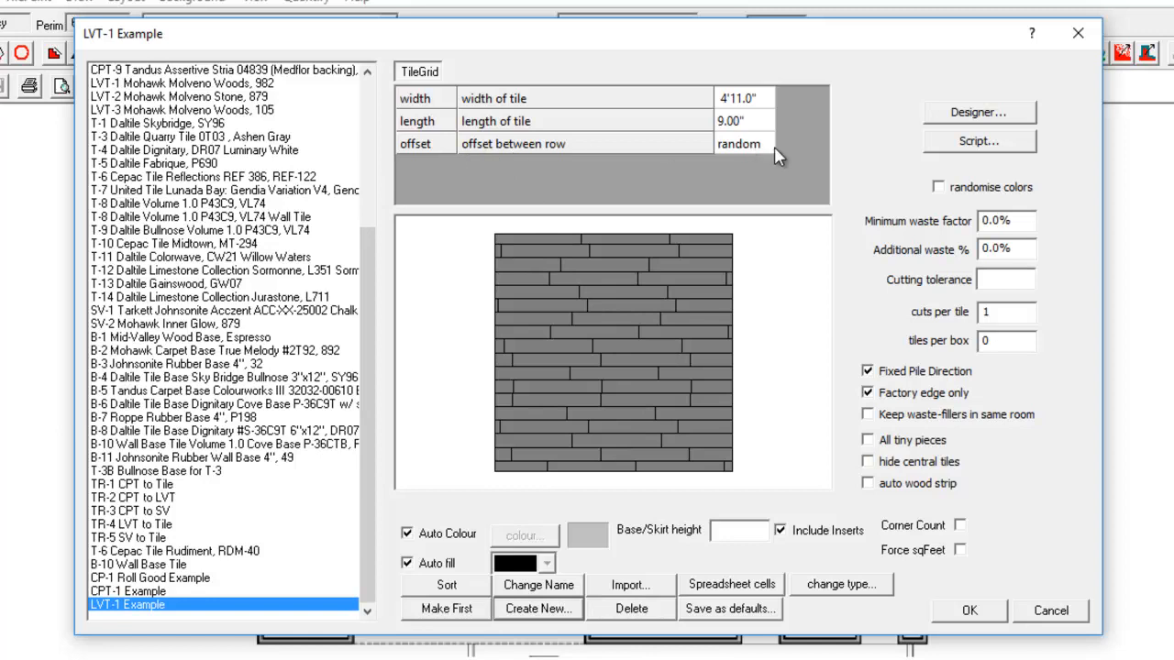
Step: Examine the library of tile grid patterns and the other available material types without creating a material
left_click(539, 608)
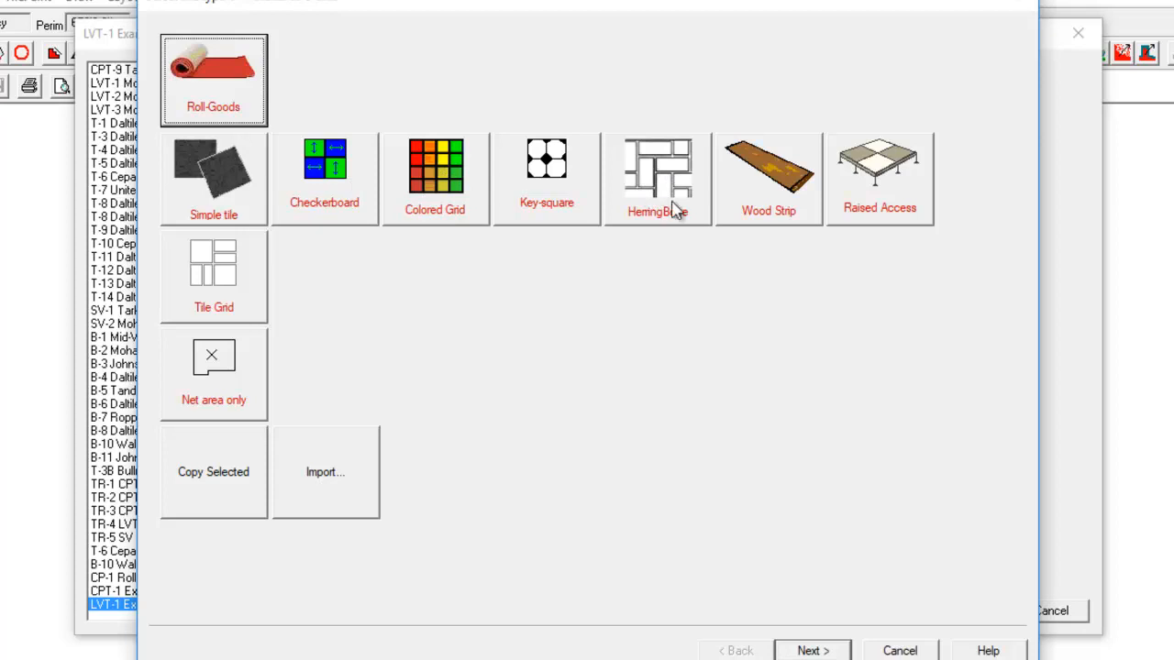
double_click(204, 279)
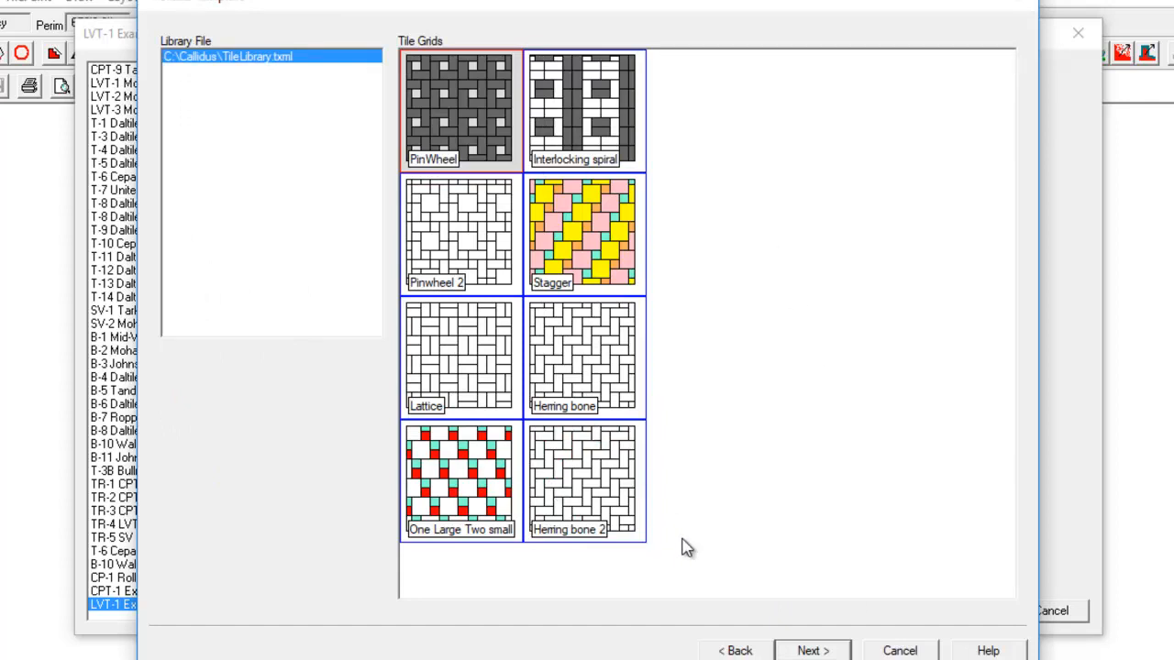
left_click(896, 650)
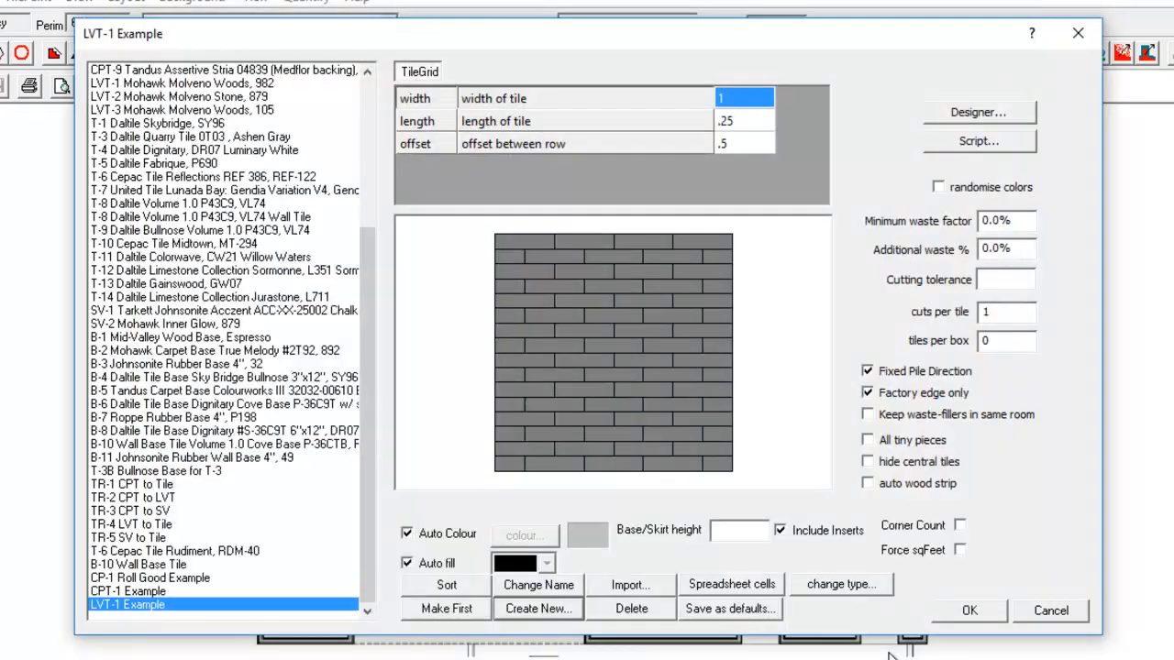
left_click(538, 609)
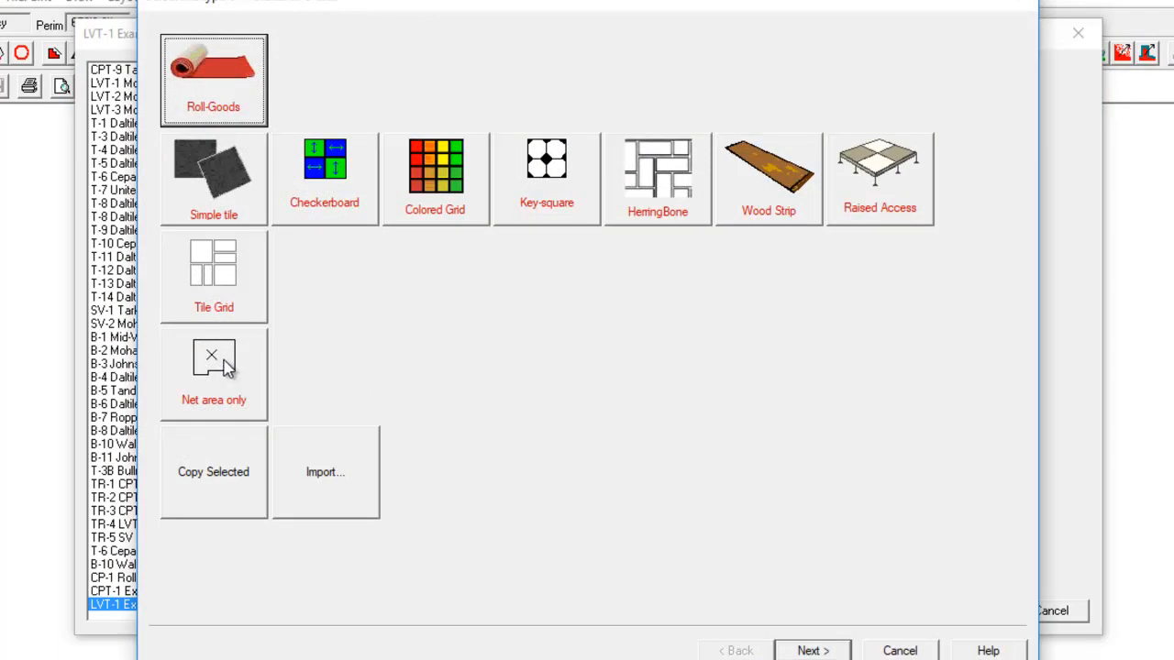
left_click(900, 650)
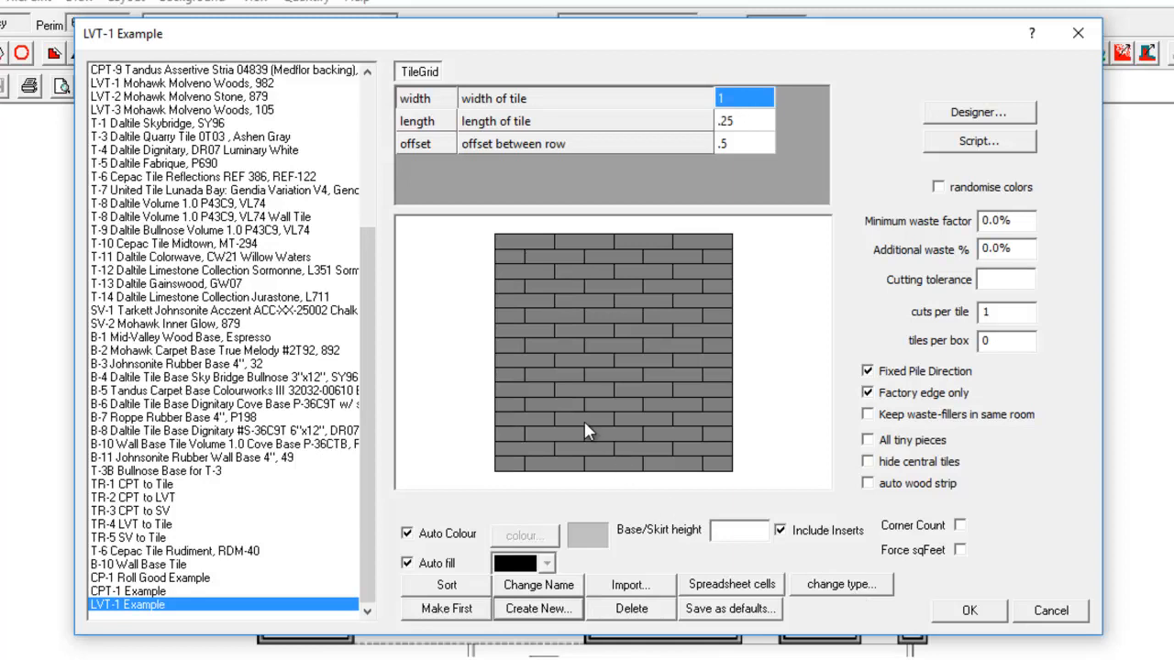